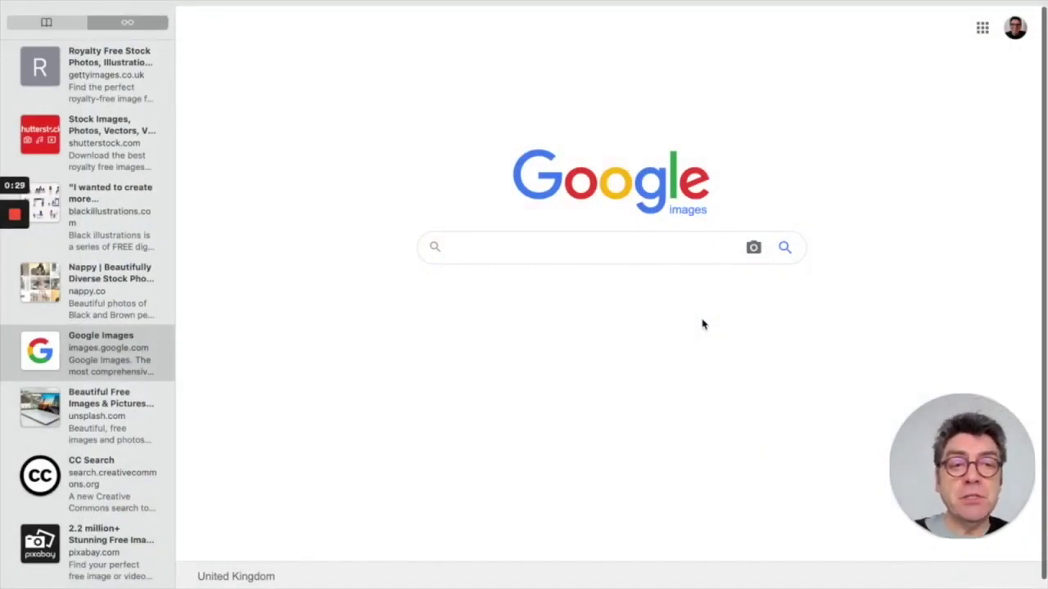
Search Google Images for "plug" and open the advanced image search for that term
{"action": "left_click", "coordinate": [605, 254]}
{"action": "type", "text": "plug"}
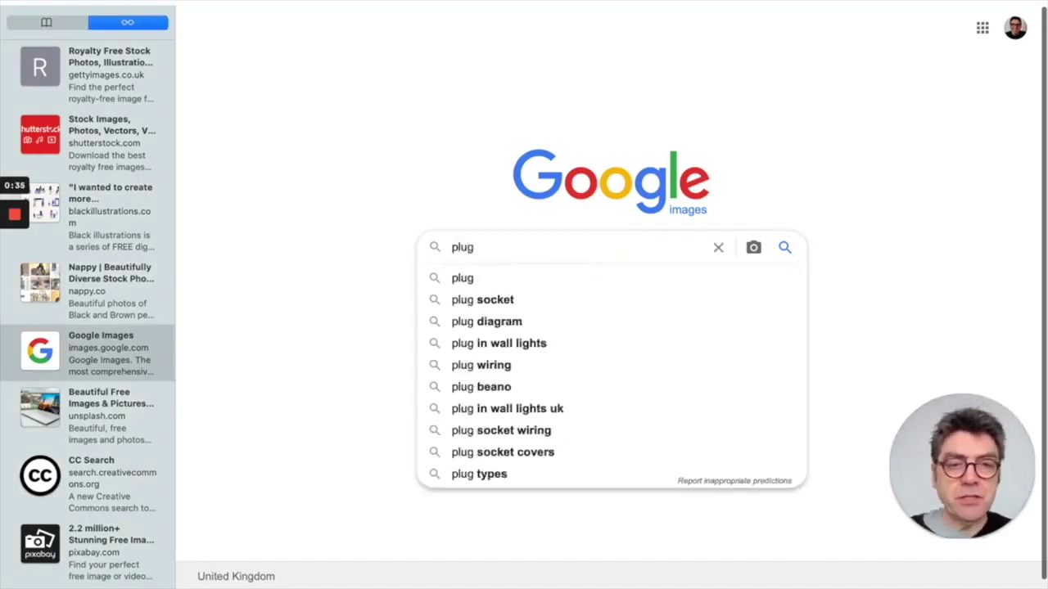
{"action": "key", "text": "Return"}
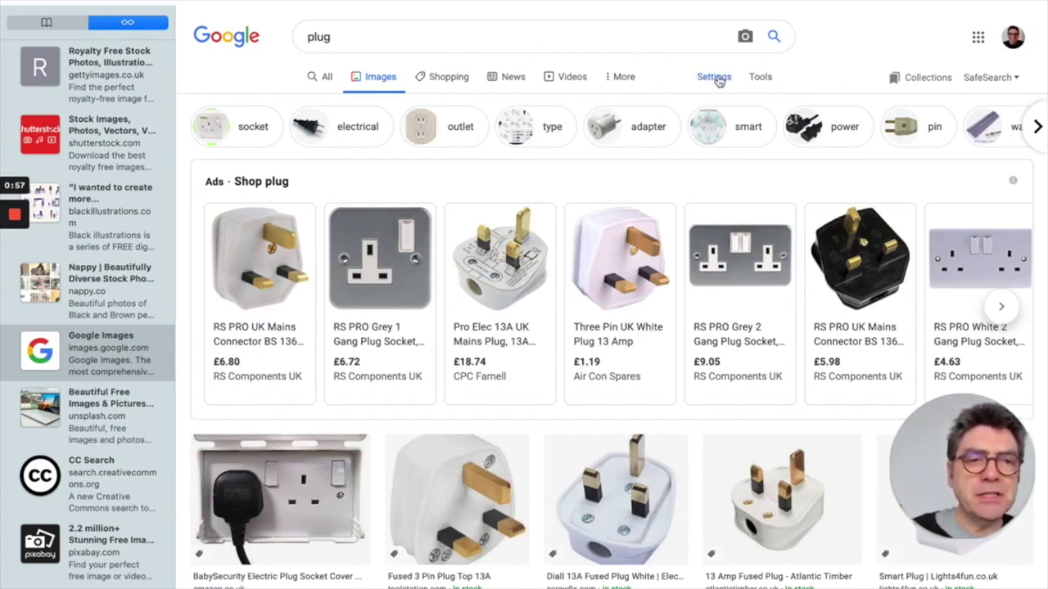
{"action": "left_click", "coordinate": [715, 78]}
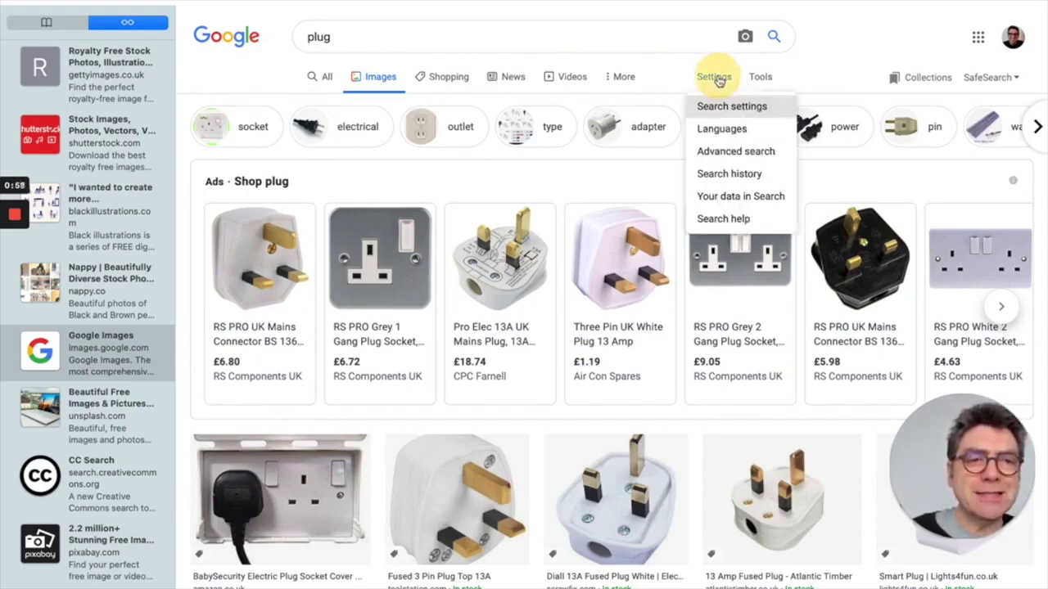
{"action": "left_click", "coordinate": [717, 154]}
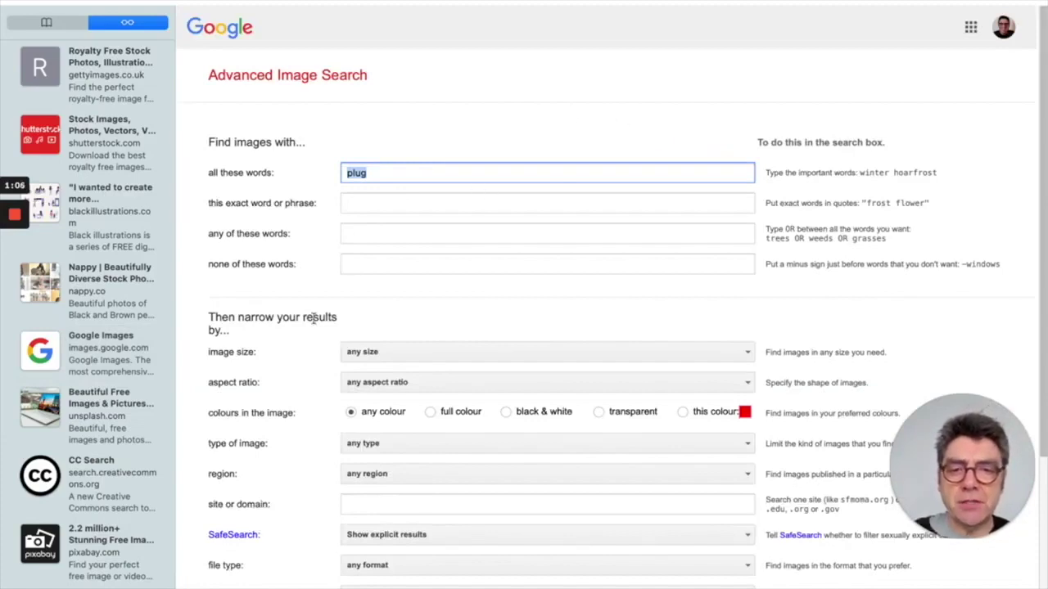
Examine the image size, region and usage rights choices among the filters for narrowing image results
{"action": "scroll", "coordinate": [313, 319], "scroll_direction": "down", "scroll_amount": 2}
{"action": "scroll", "coordinate": [312, 319], "scroll_direction": "down", "scroll_amount": 2}
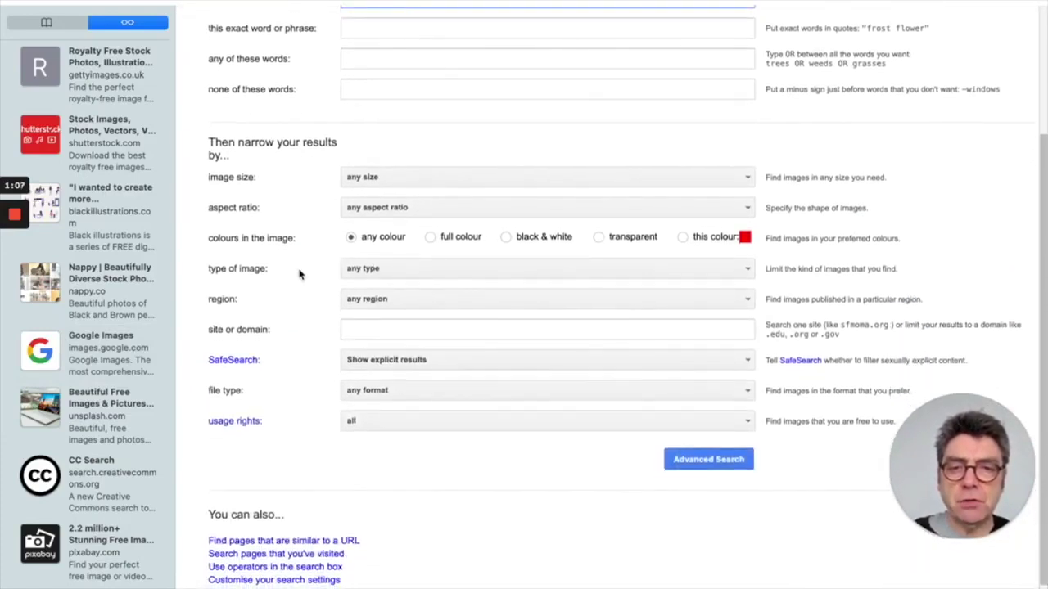
{"action": "left_click", "coordinate": [389, 181]}
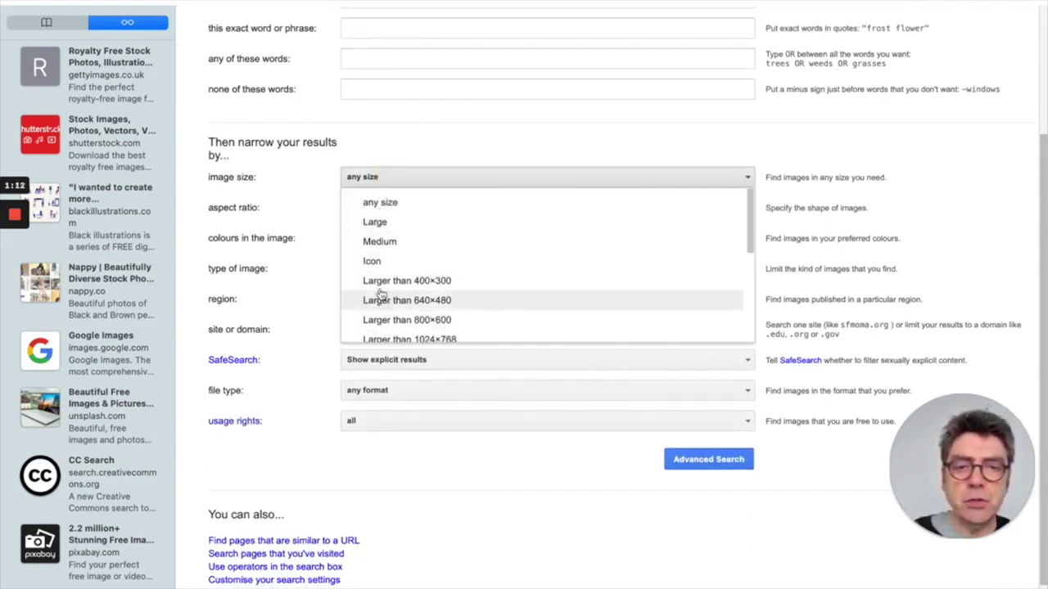
{"action": "left_click", "coordinate": [330, 168]}
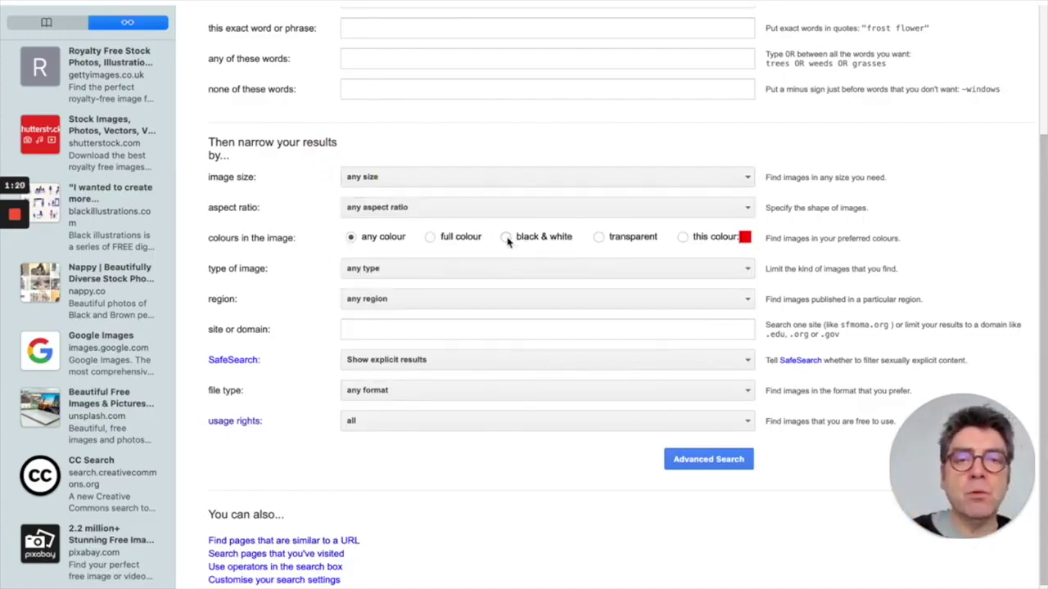
{"action": "left_click", "coordinate": [389, 303]}
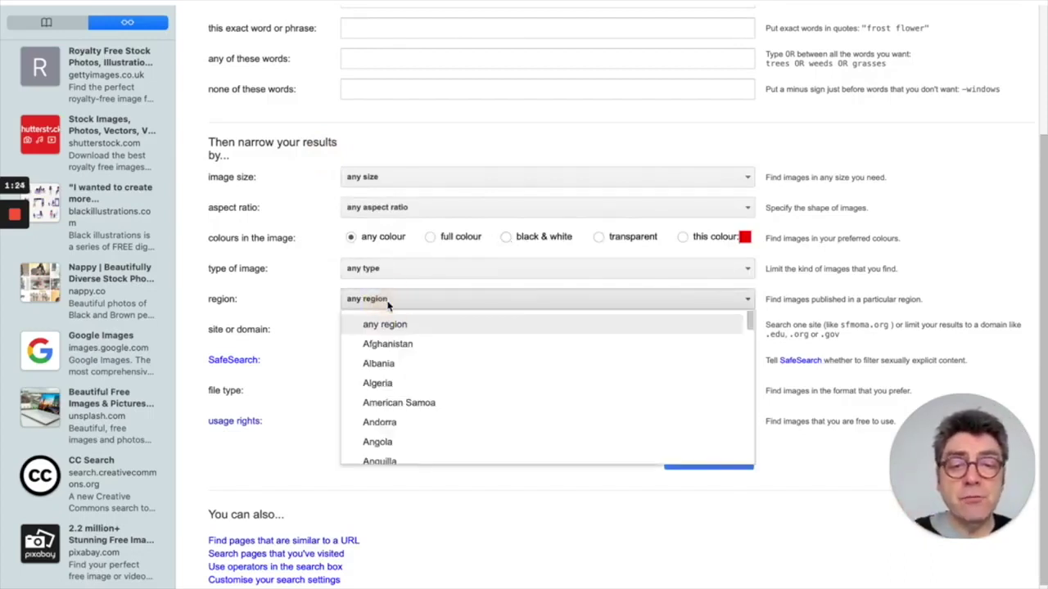
{"action": "left_click", "coordinate": [307, 296]}
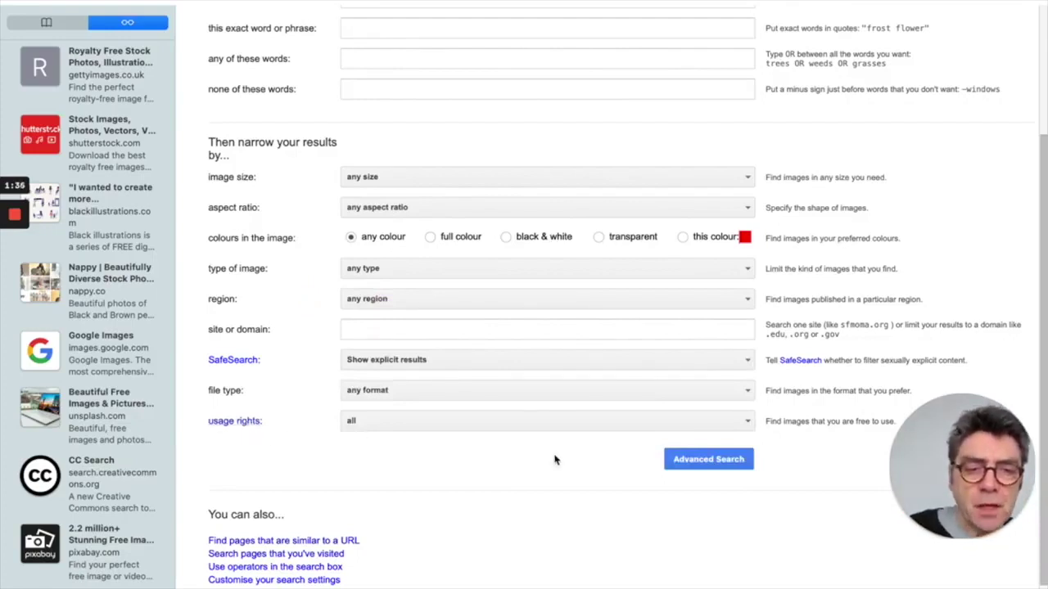
{"action": "left_click", "coordinate": [747, 421]}
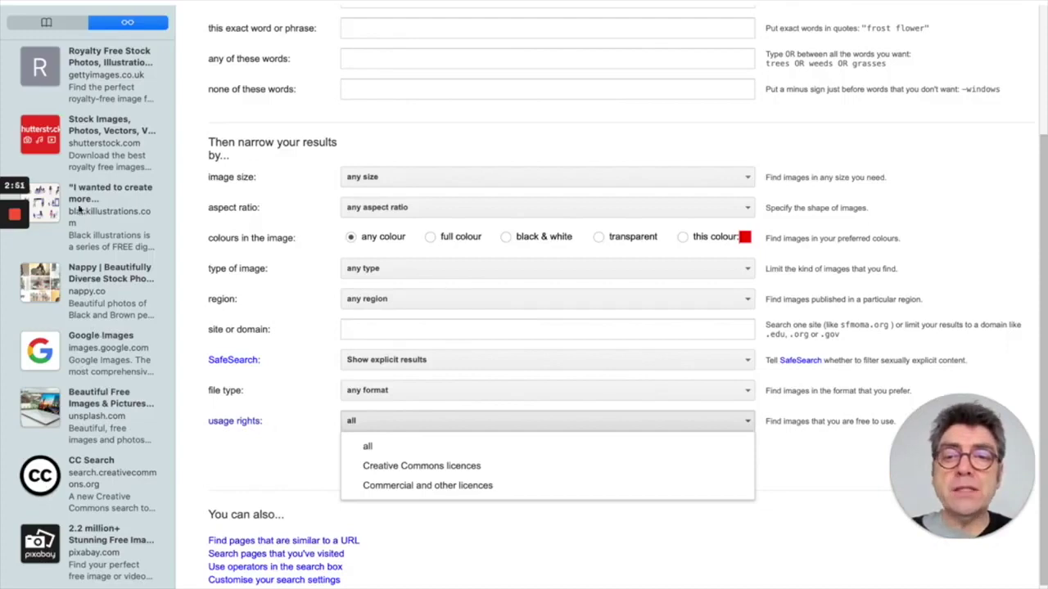
Visit the Getty Images, Shutterstock, Black Illustrations and Nappy sites in turn, looking through the Black Illustrations packs
{"action": "left_click", "coordinate": [94, 69]}
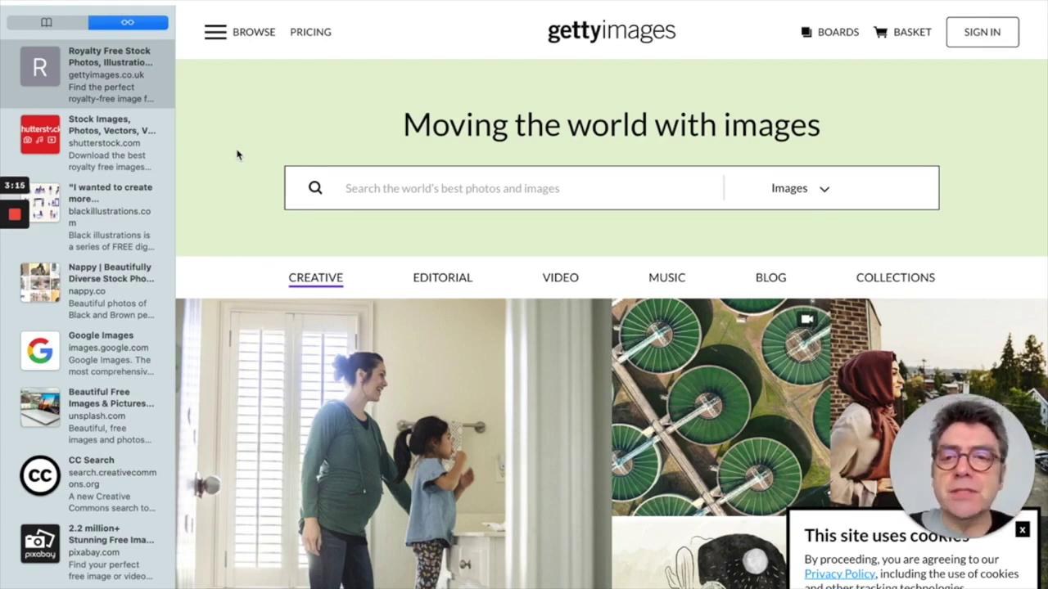
{"action": "left_click", "coordinate": [95, 156]}
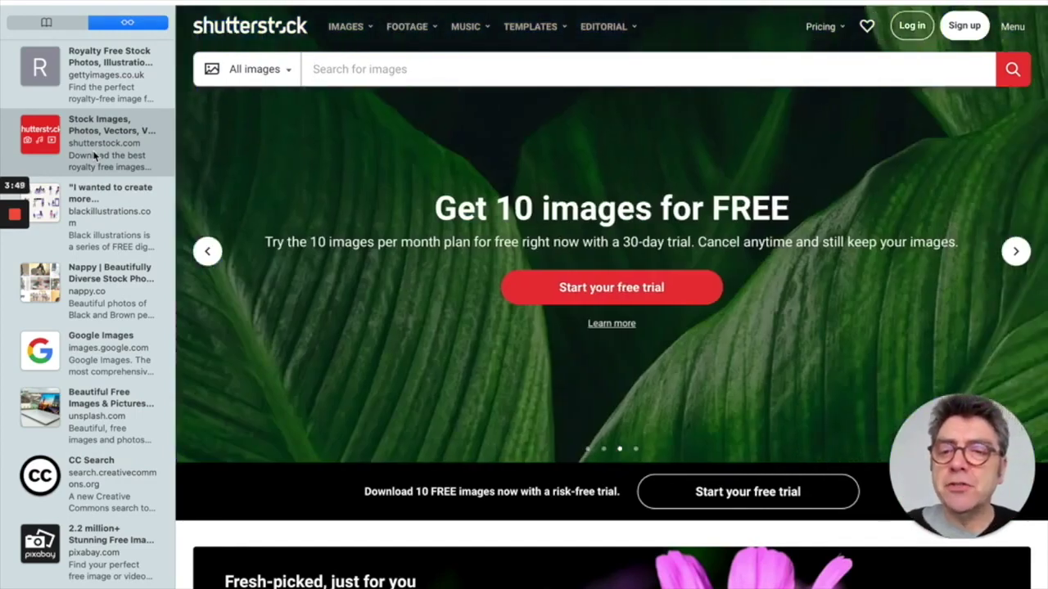
{"action": "left_click", "coordinate": [103, 209]}
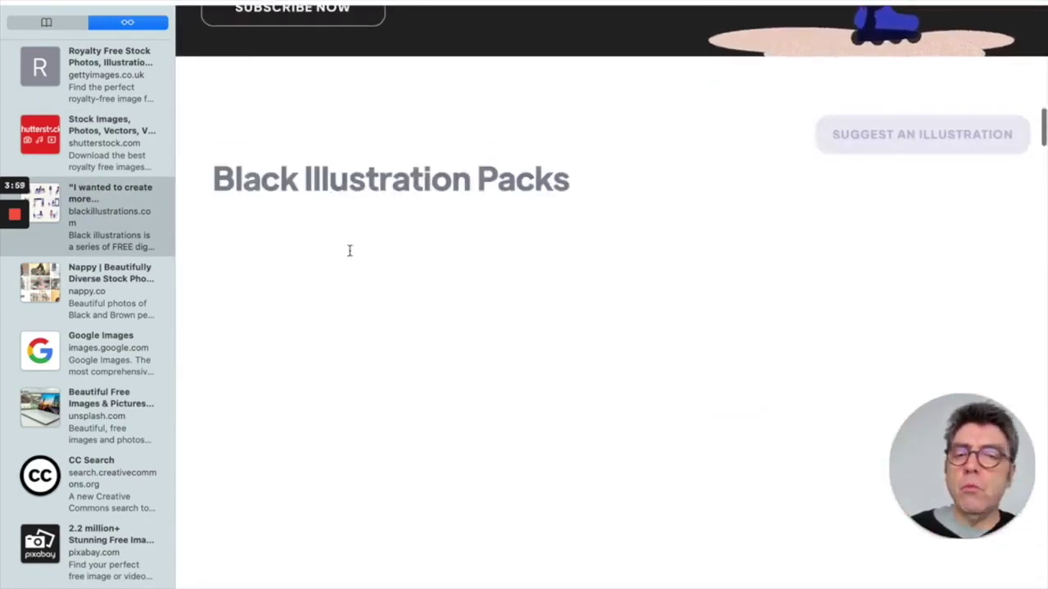
{"action": "scroll", "coordinate": [351, 252], "scroll_direction": "down", "scroll_amount": 5}
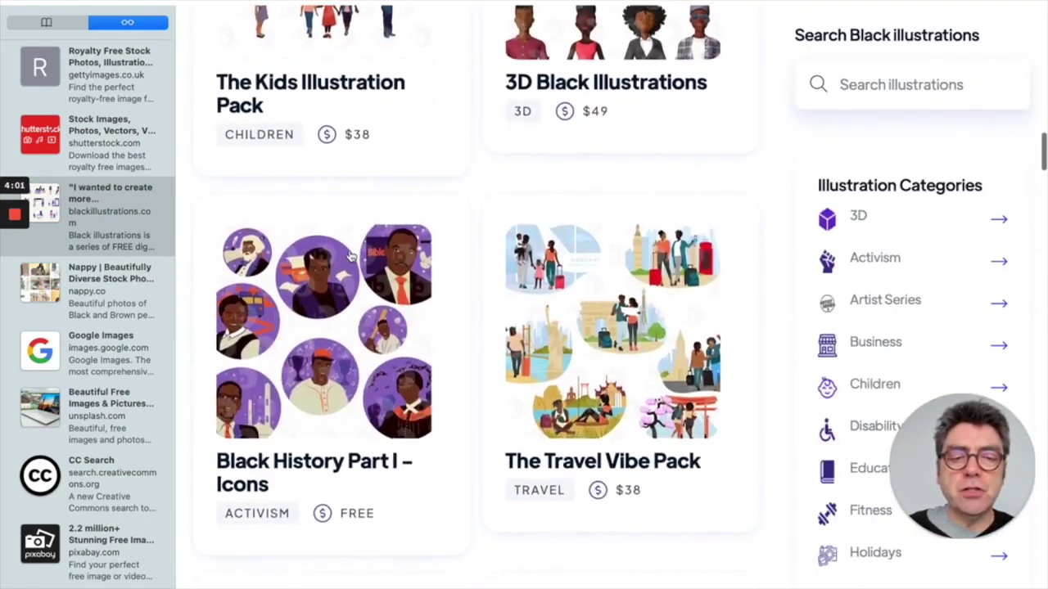
{"action": "left_click", "coordinate": [100, 290]}
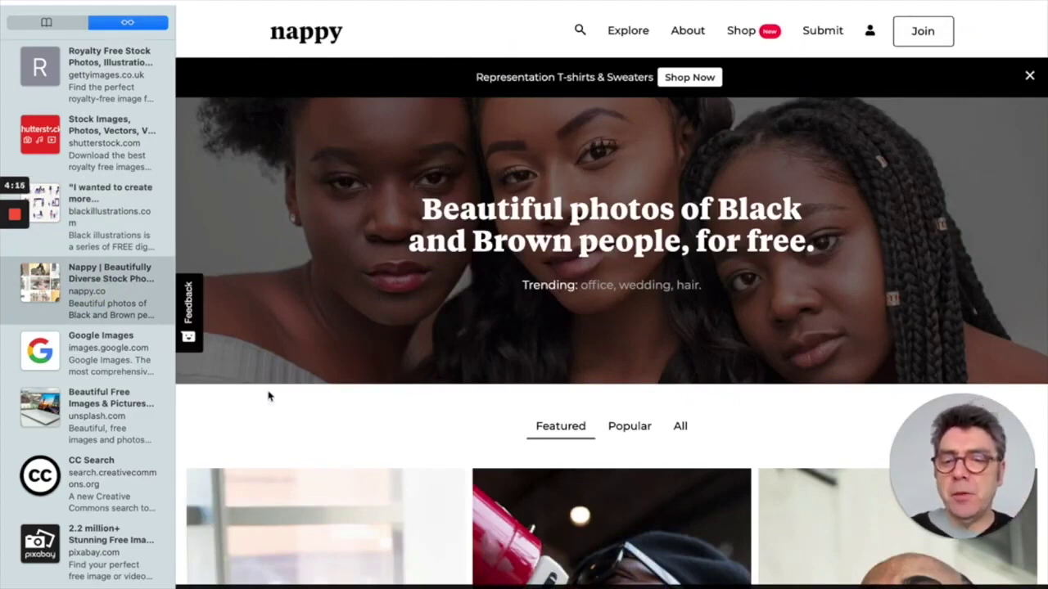
Switch to Pixabay, search its free images for "plug" and look through the results
{"action": "left_click", "coordinate": [92, 550]}
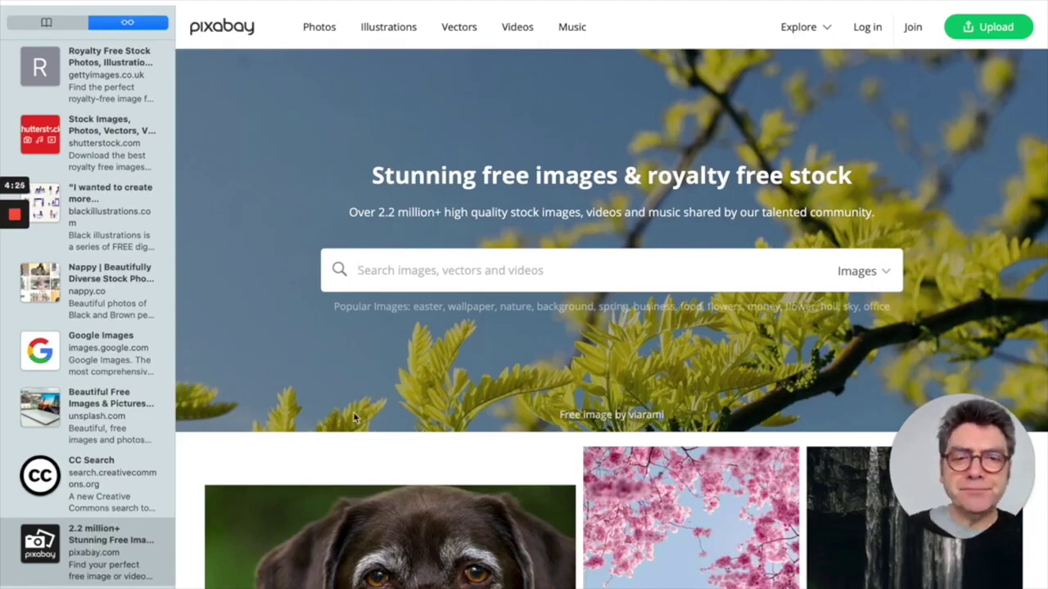
{"action": "type", "text": "pl"}
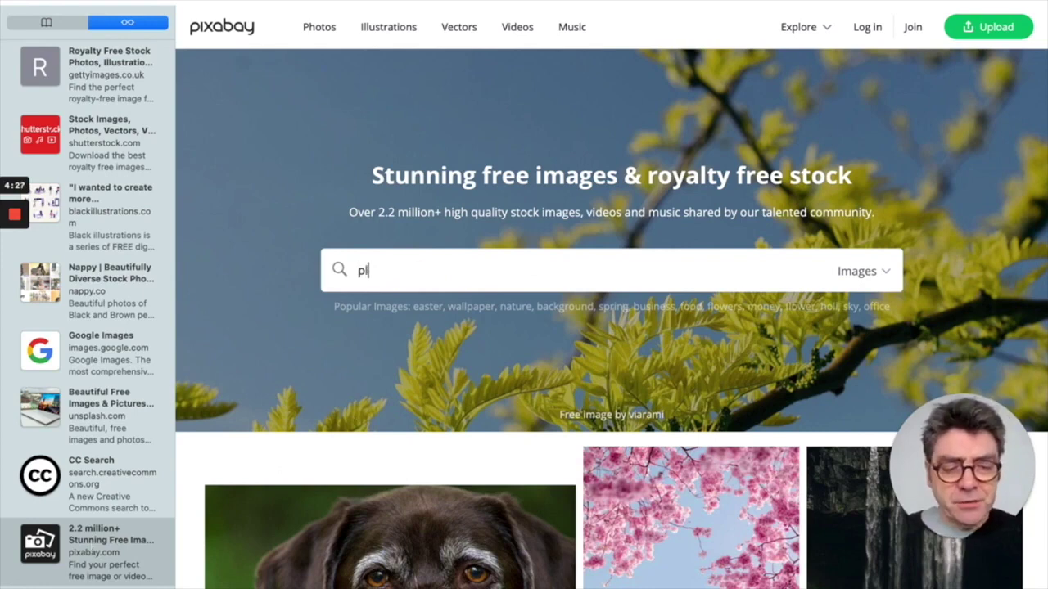
{"action": "type", "text": "ug"}
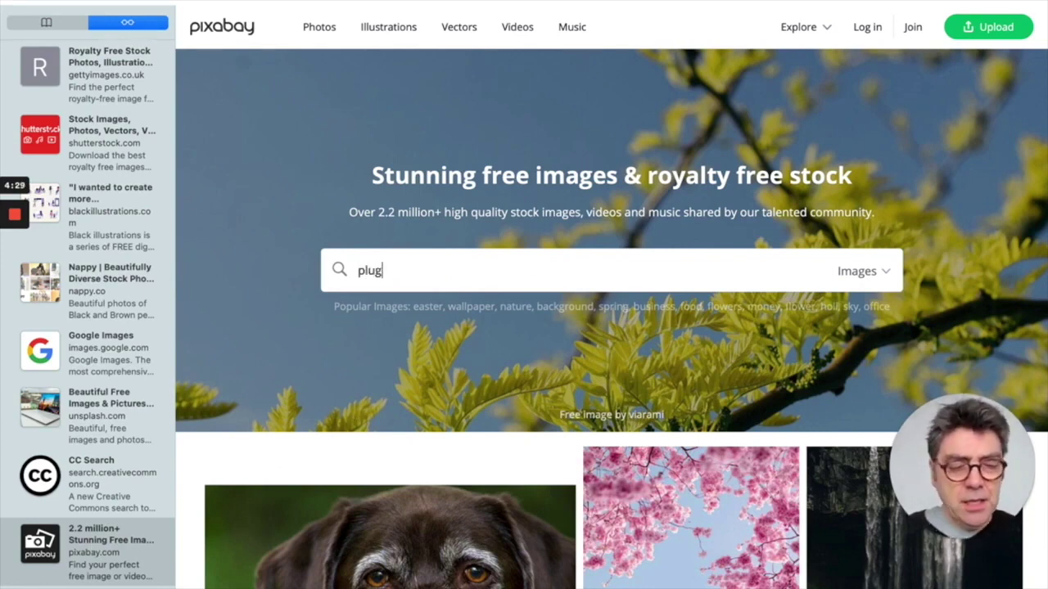
{"action": "key", "text": "Return"}
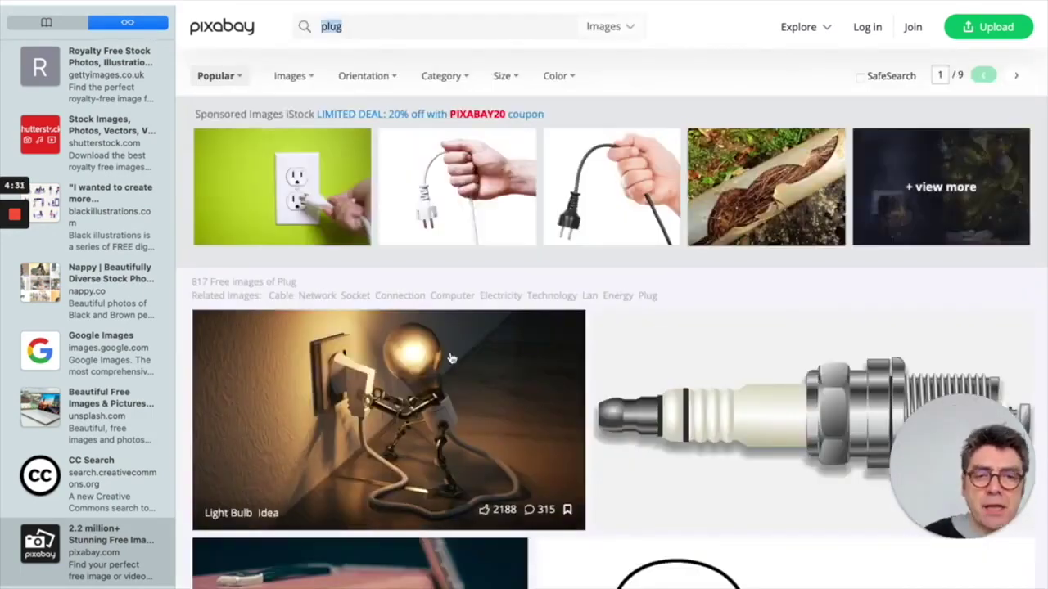
{"action": "scroll", "coordinate": [451, 358], "scroll_direction": "down", "scroll_amount": 3}
{"action": "scroll", "coordinate": [450, 359], "scroll_direction": "down", "scroll_amount": 10}
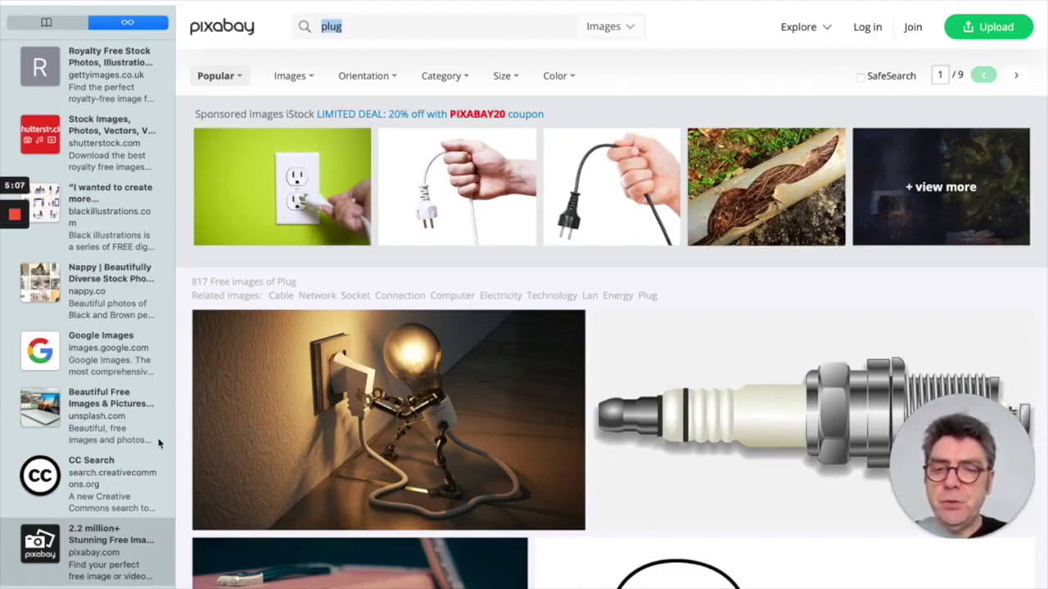
Switch to Unsplash, search its free photos for "flower" and look through the results
{"action": "left_click", "coordinate": [104, 413]}
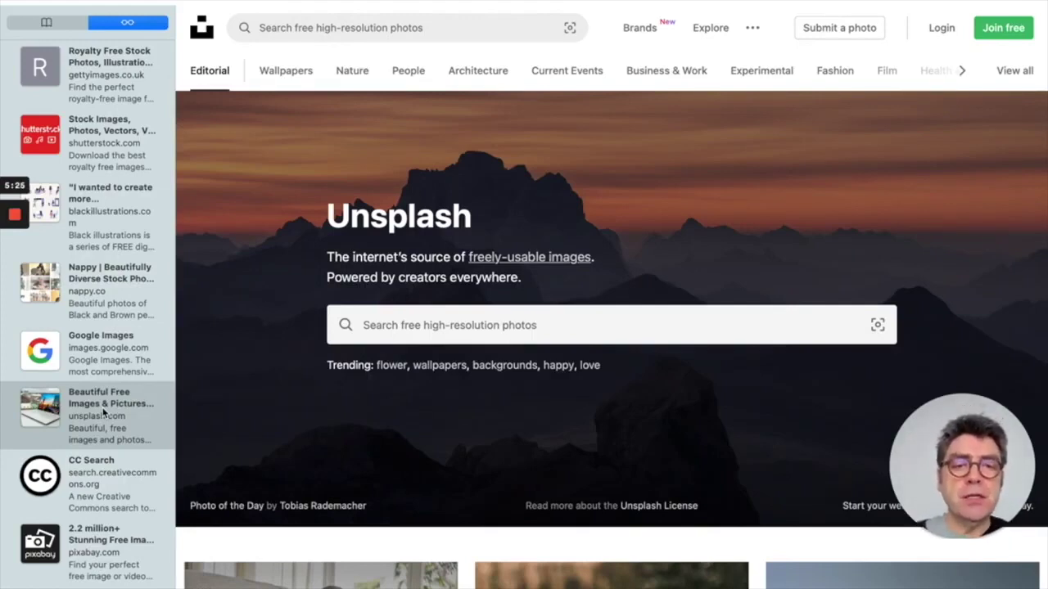
{"action": "left_click", "coordinate": [390, 325]}
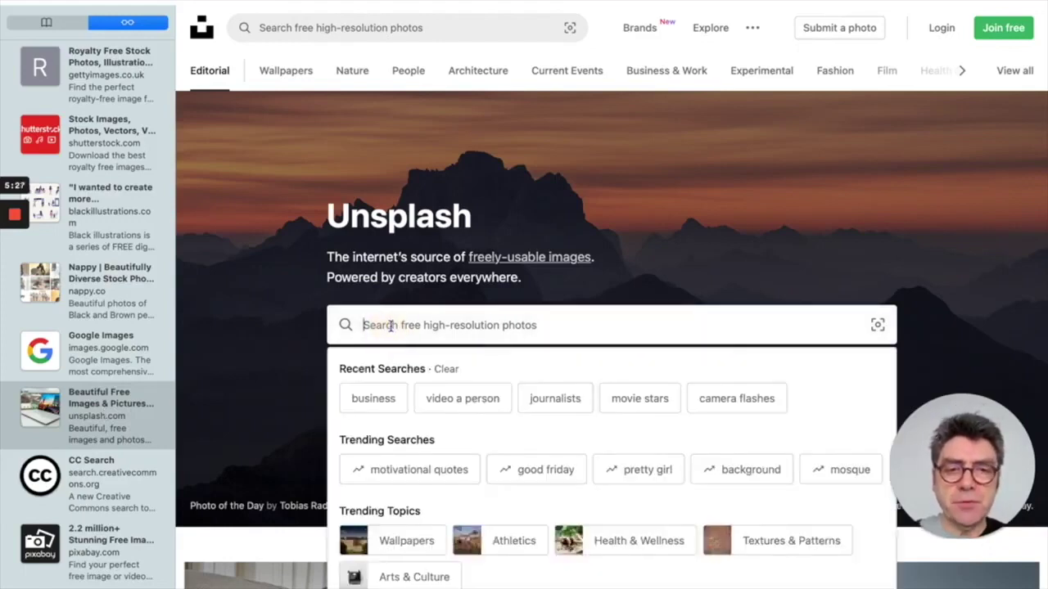
{"action": "type", "text": "flo"}
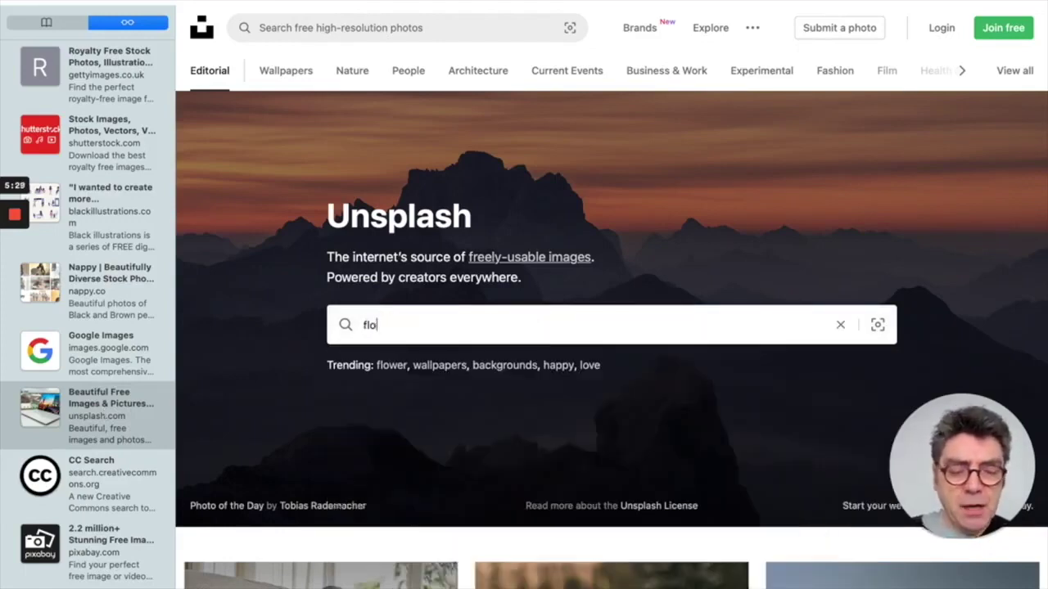
{"action": "type", "text": "wer"}
{"action": "key", "text": "Return"}
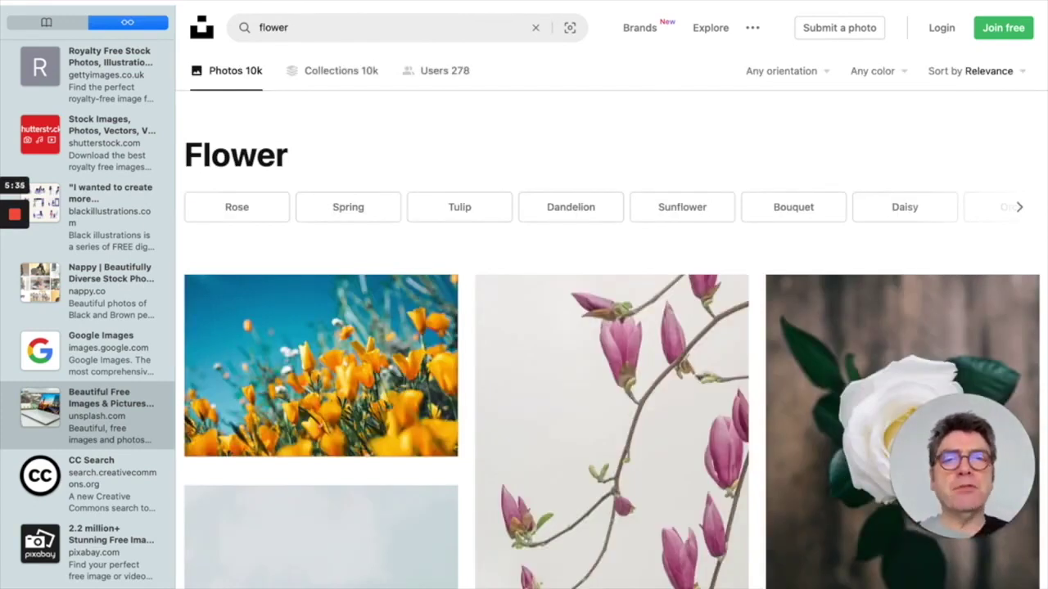
{"action": "scroll", "coordinate": [460, 398], "scroll_direction": "down", "scroll_amount": 5}
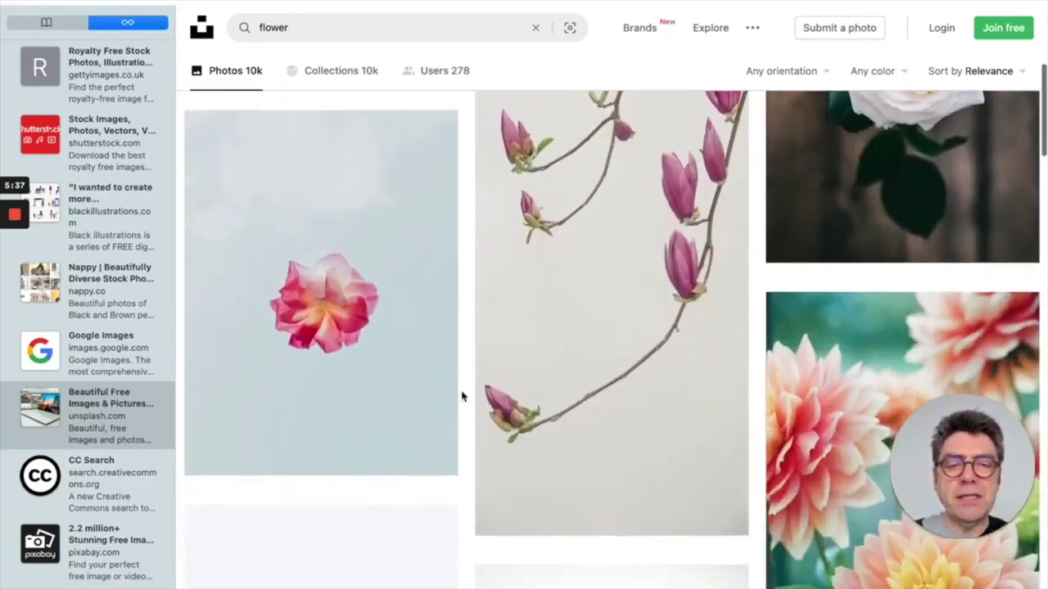
{"action": "scroll", "coordinate": [461, 398], "scroll_direction": "down", "scroll_amount": 10}
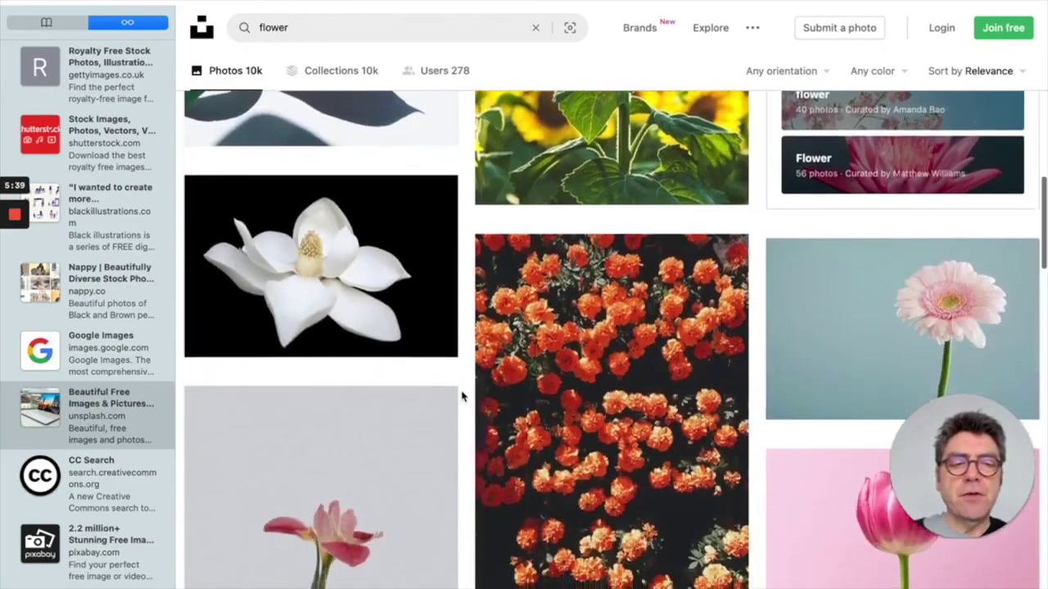
{"action": "scroll", "coordinate": [461, 397], "scroll_direction": "down", "scroll_amount": 15}
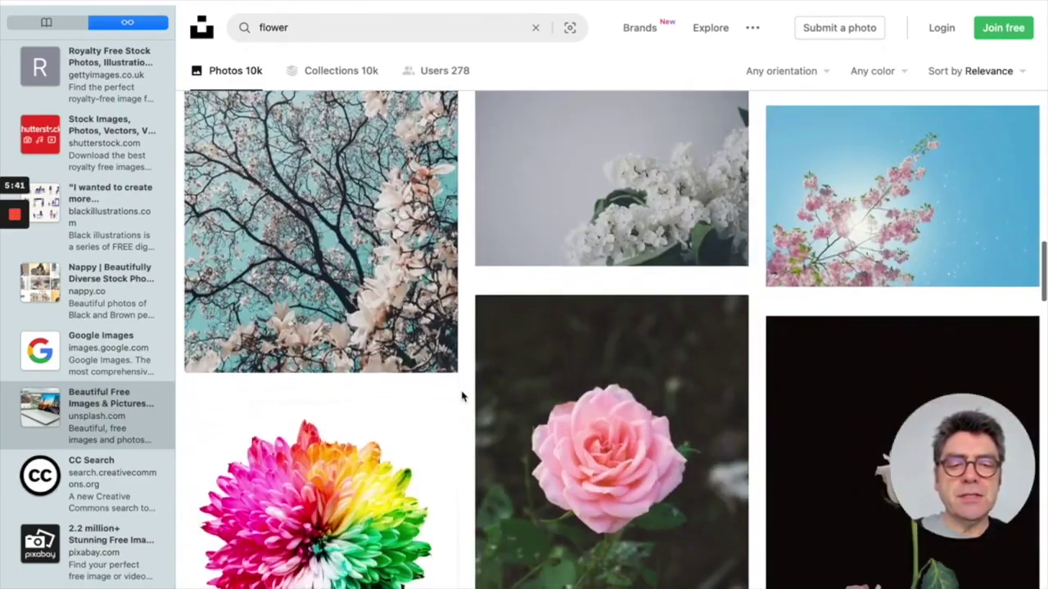
{"action": "scroll", "coordinate": [461, 398], "scroll_direction": "up", "scroll_amount": 20}
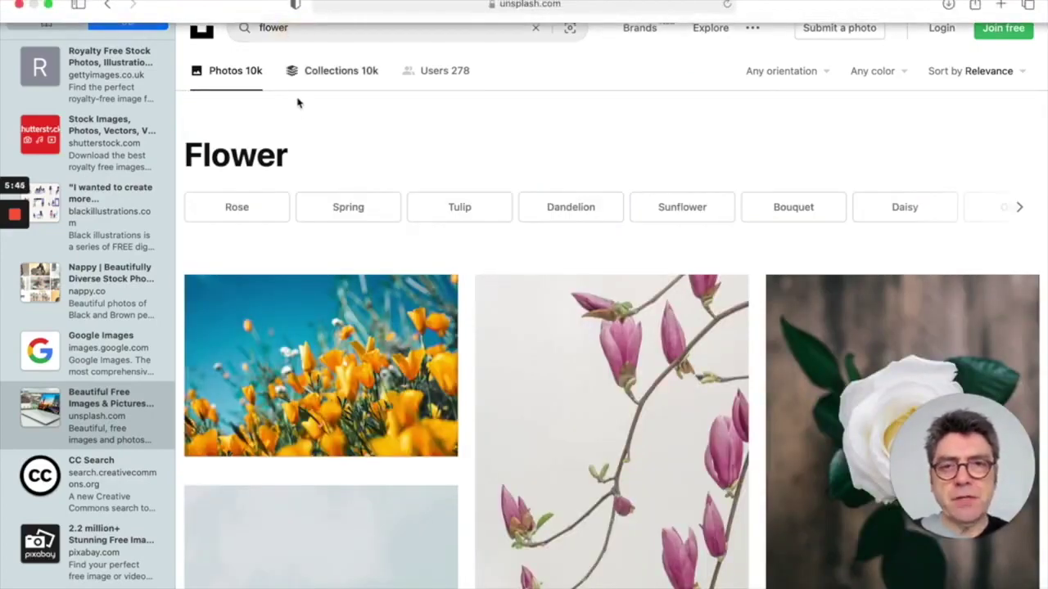
Replace the Unsplash search term with "people waiting" and browse the matching photos
{"action": "left_click", "coordinate": [297, 27]}
{"action": "key", "text": "BackSpace"}
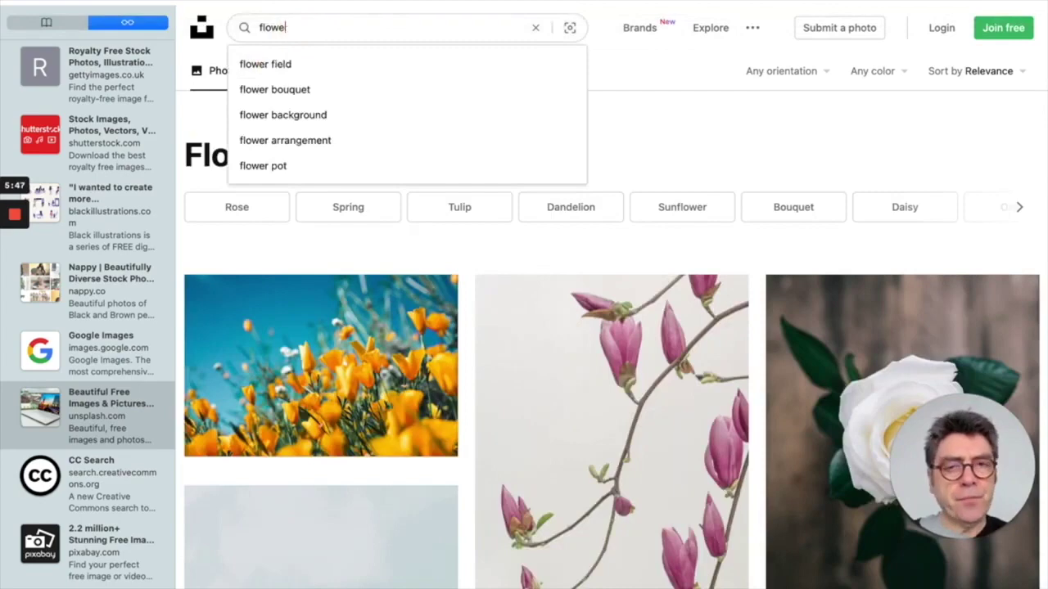
{"action": "key", "text": "BackSpace"}
{"action": "key", "text": "BackSpace"}
{"action": "key", "text": "BackSpace"}
{"action": "key", "text": "BackSpace"}
{"action": "key", "text": "BackSpace"}
{"action": "type", "text": "peopl"}
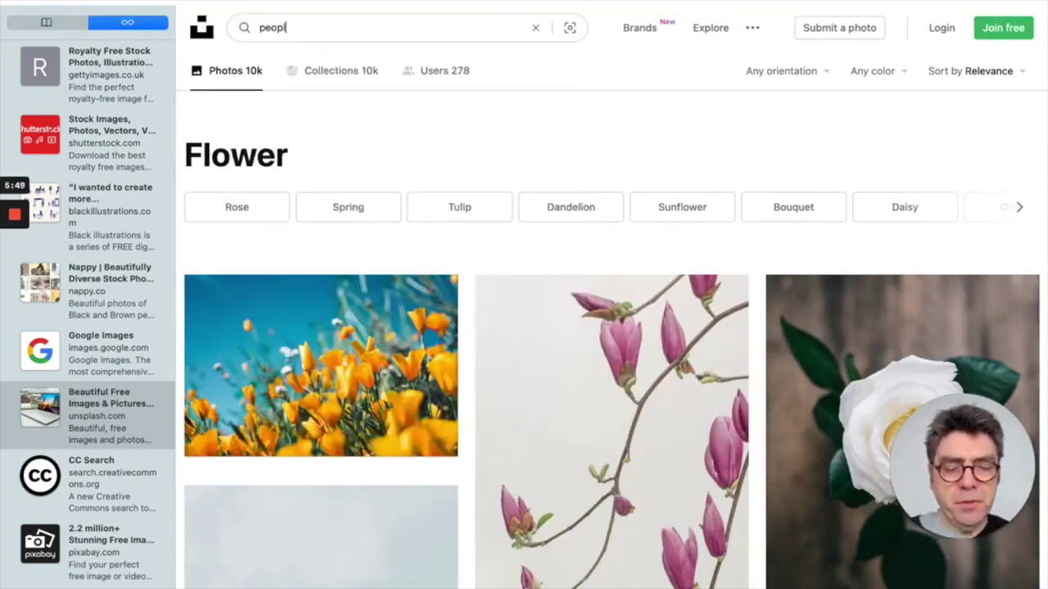
{"action": "type", "text": "e waiting"}
{"action": "key", "text": "Return"}
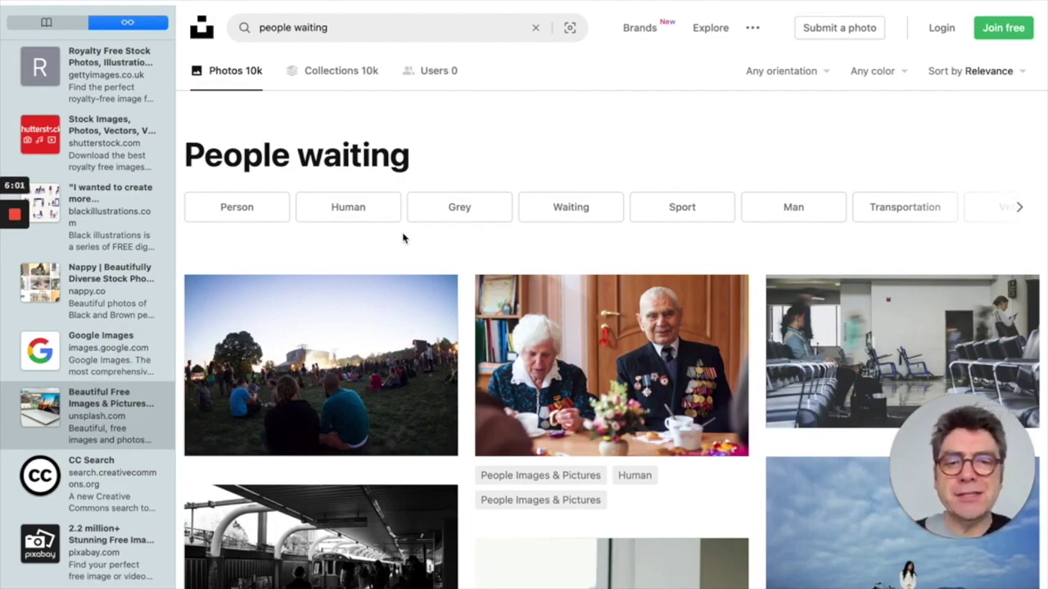
{"action": "scroll", "coordinate": [402, 237], "scroll_direction": "down", "scroll_amount": 5}
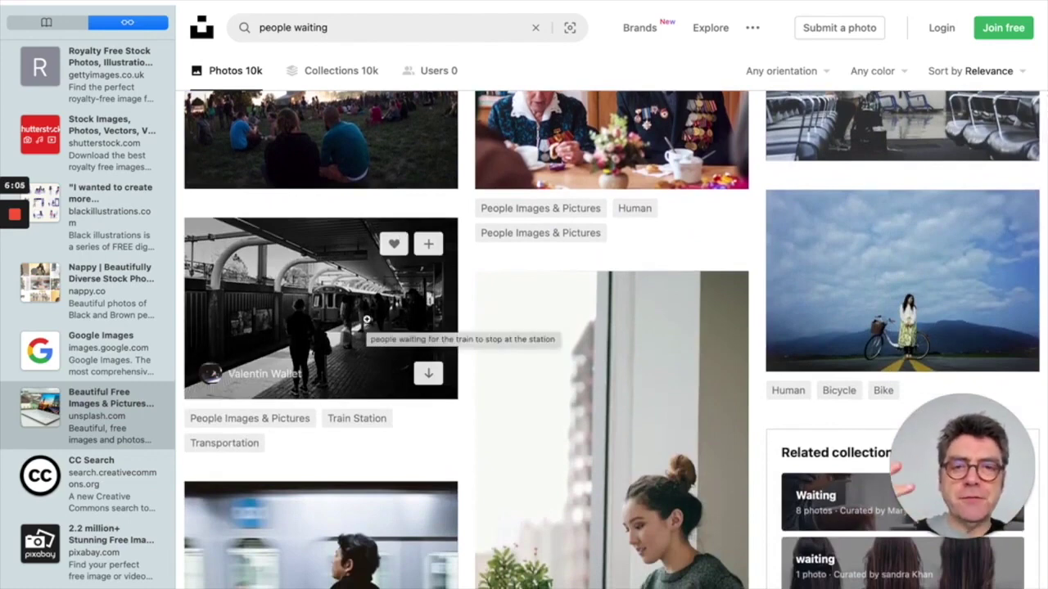
{"action": "scroll", "coordinate": [312, 335], "scroll_direction": "down", "scroll_amount": 10}
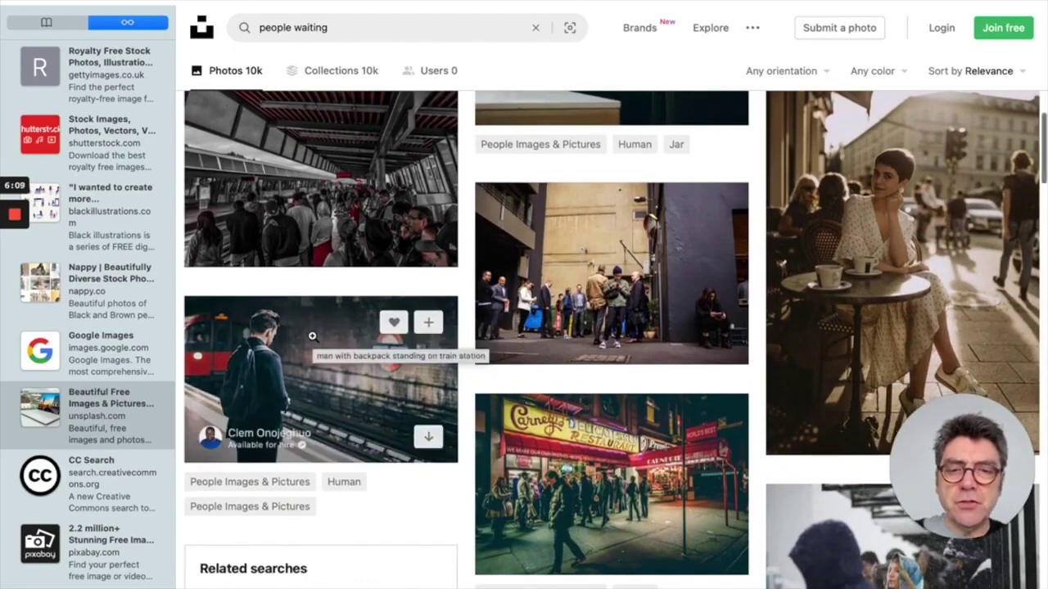
{"action": "scroll", "coordinate": [312, 336], "scroll_direction": "up", "scroll_amount": 7}
{"action": "scroll", "coordinate": [313, 336], "scroll_direction": "down", "scroll_amount": 8}
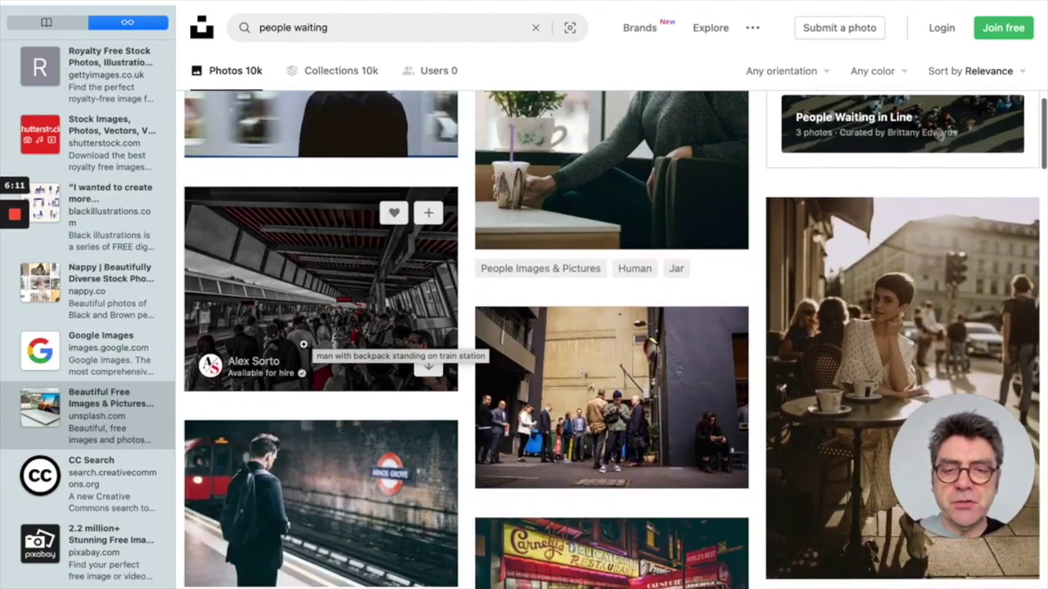
{"action": "scroll", "coordinate": [311, 471], "scroll_direction": "down", "scroll_amount": 4}
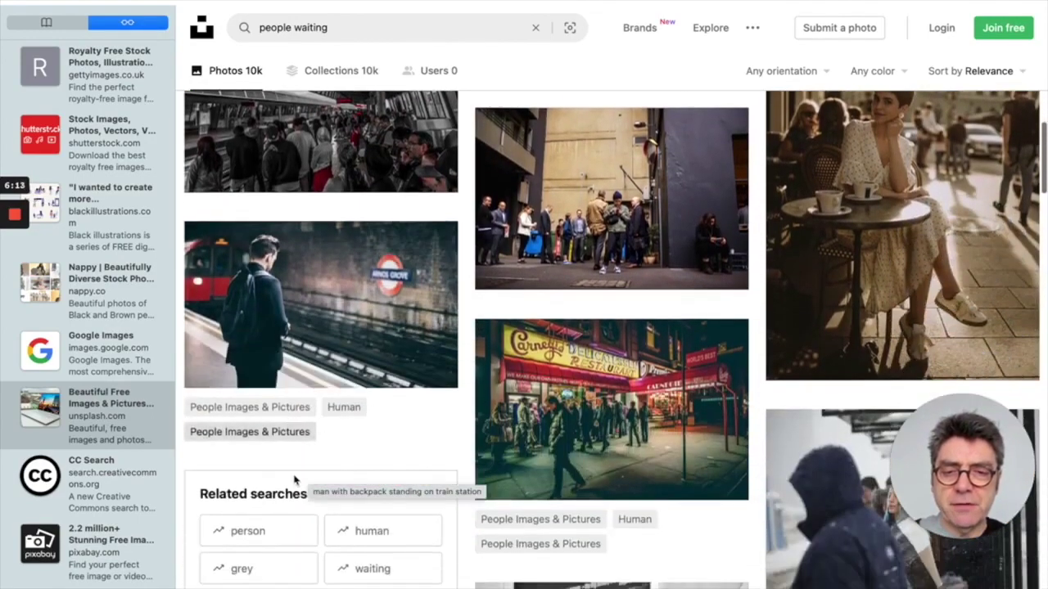
View the photo of the man with a backpack at the train station and its photographer credit, and close it
{"action": "left_click", "coordinate": [295, 299]}
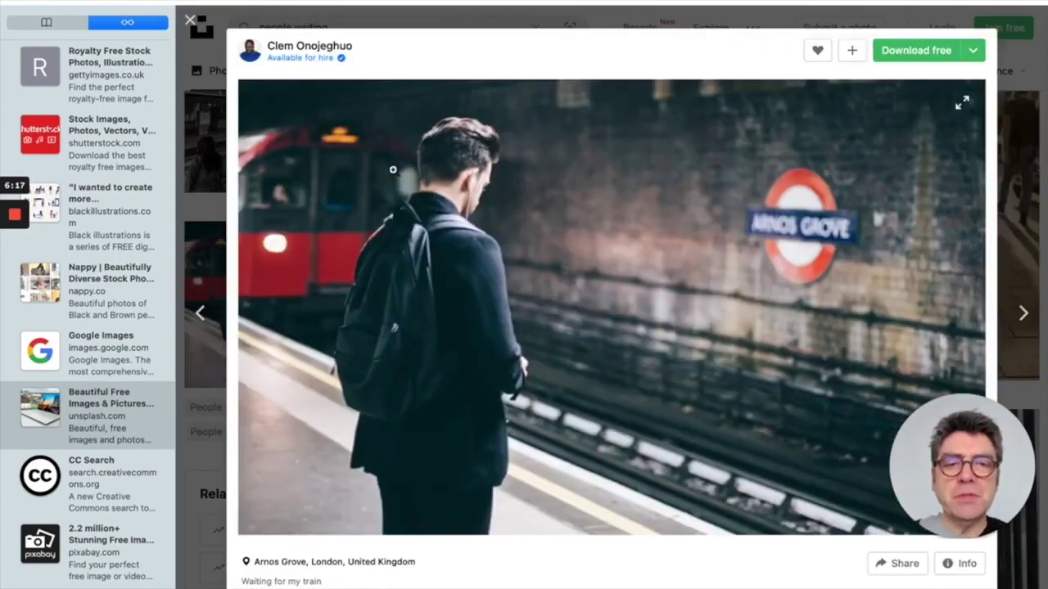
{"action": "mouse_move", "coordinate": [250, 51]}
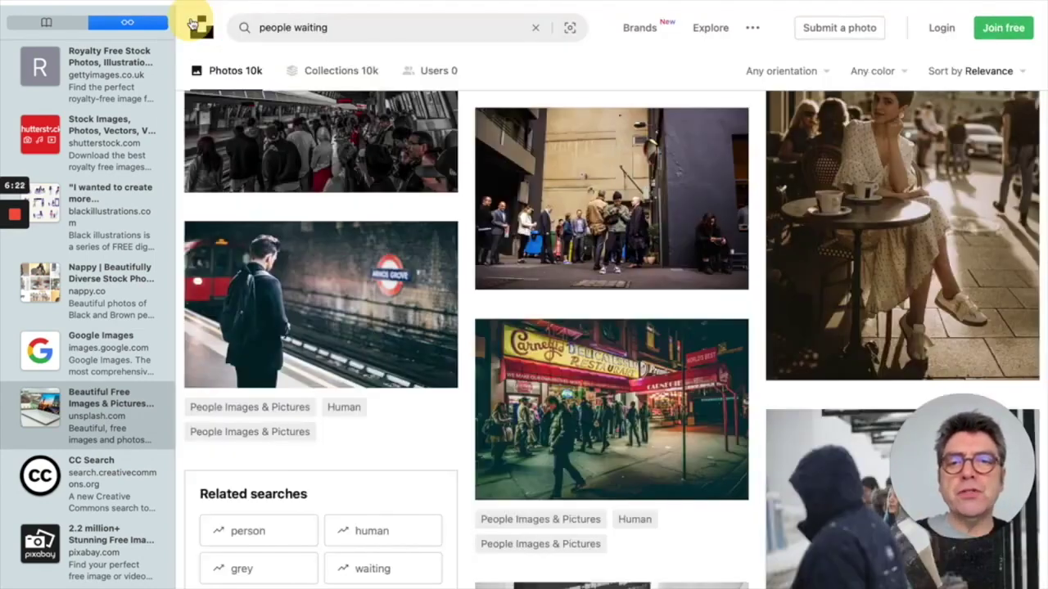
{"action": "left_click", "coordinate": [190, 20]}
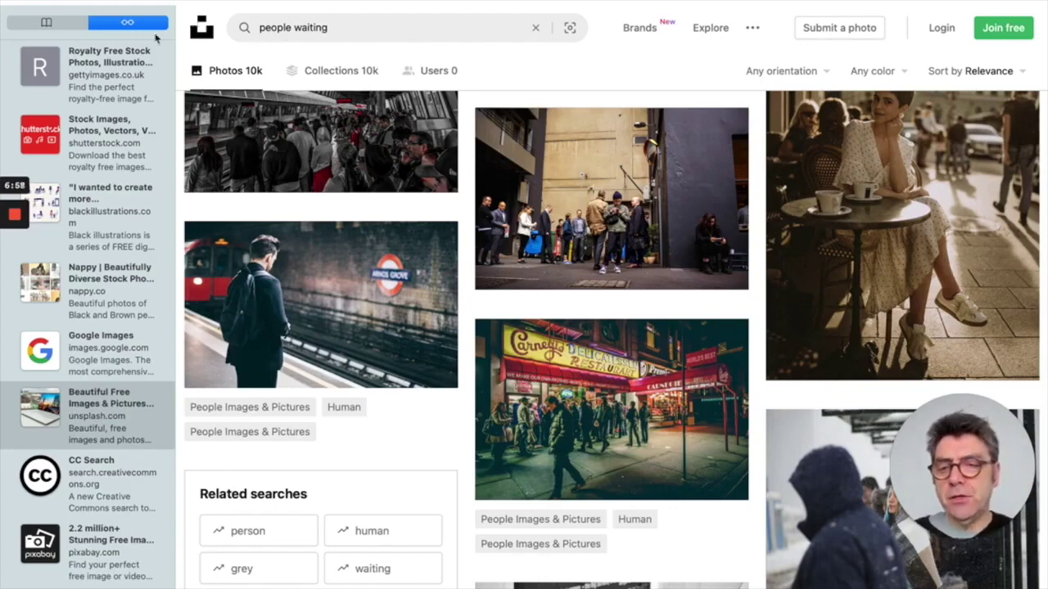
Switch to CC Search, search its reusable content for "car" and look through the image results
{"action": "left_click", "coordinate": [96, 489]}
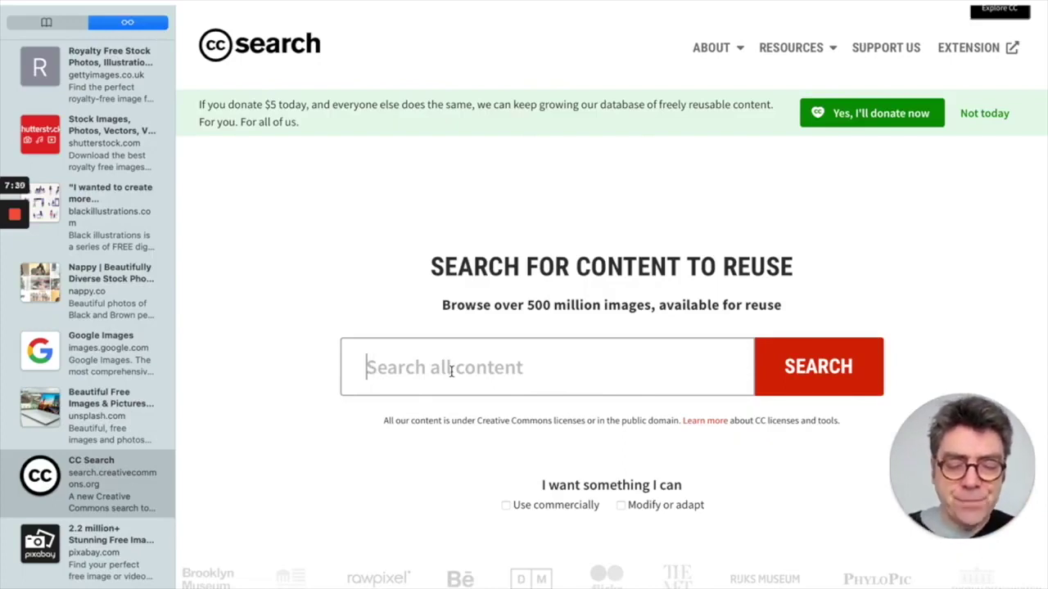
{"action": "type", "text": "car"}
{"action": "key", "text": "Return"}
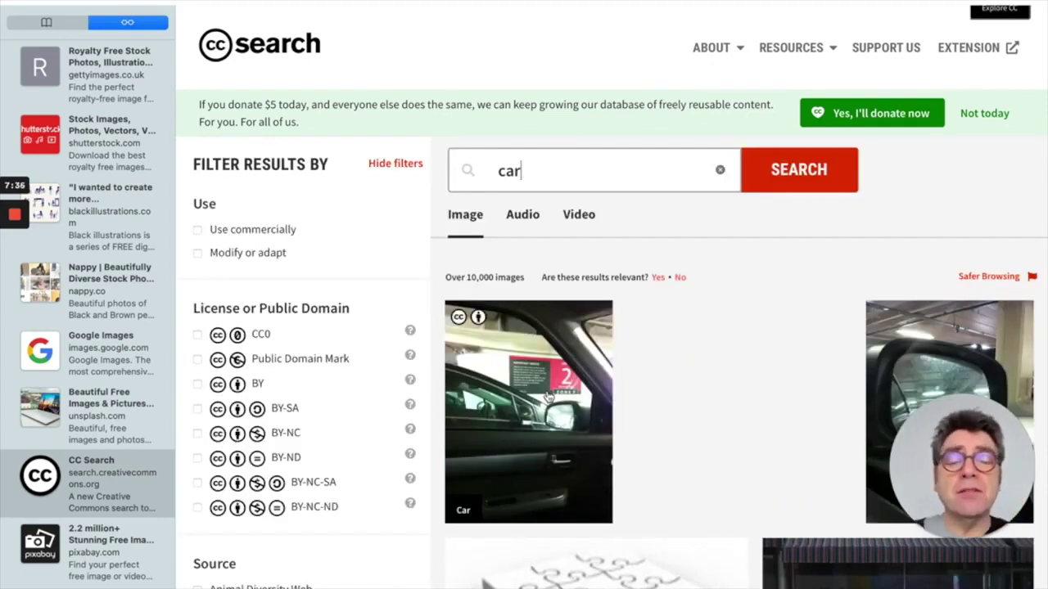
{"action": "scroll", "coordinate": [548, 397], "scroll_direction": "down", "scroll_amount": 3}
{"action": "scroll", "coordinate": [547, 397], "scroll_direction": "down", "scroll_amount": 15}
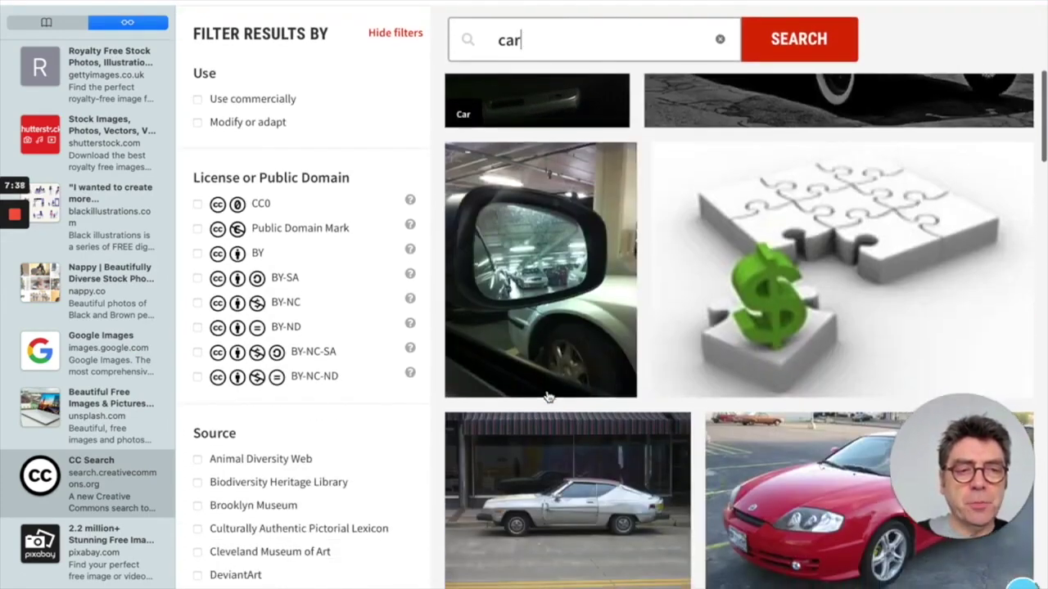
{"action": "scroll", "coordinate": [547, 397], "scroll_direction": "down", "scroll_amount": 10}
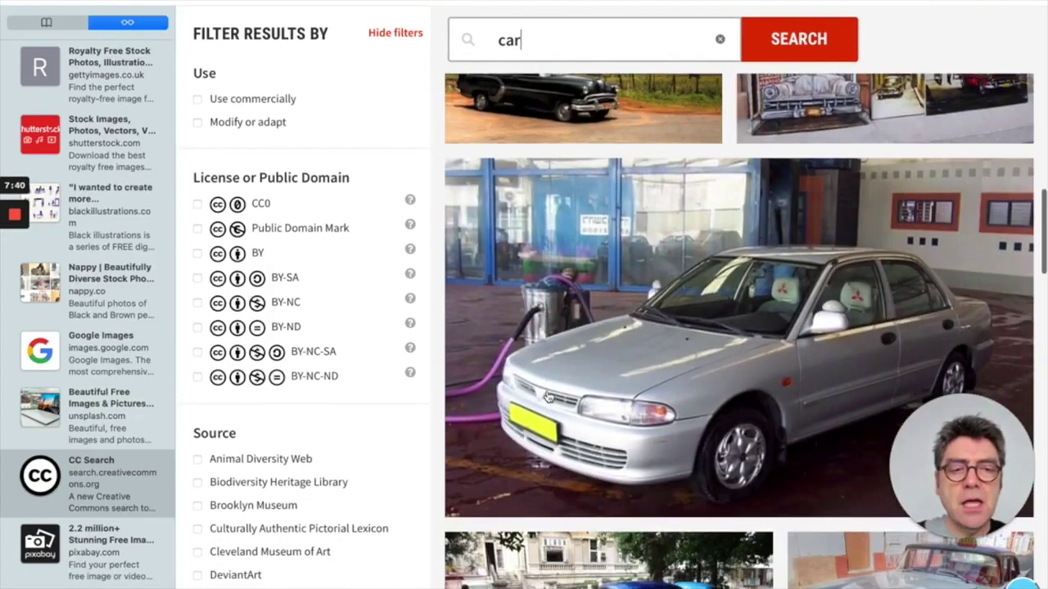